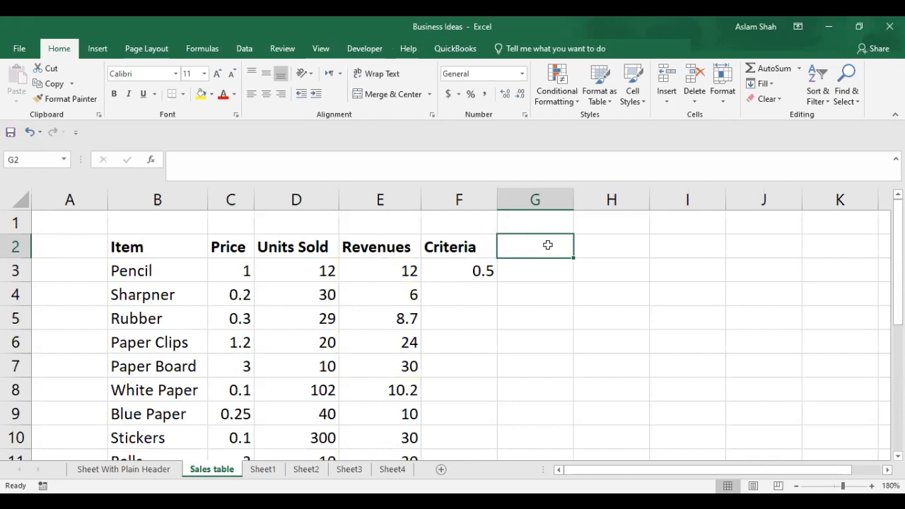
# Examine the Item, Price, Units Sold, Revenues and Criteria columns of the sales table and the criteria value in F3
pyautogui.click(230, 252)
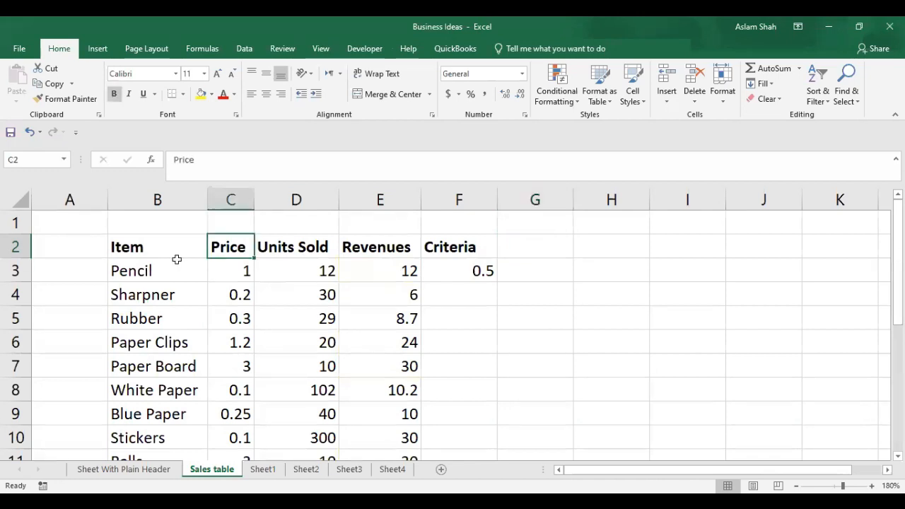
pyautogui.moveTo(171, 253); pyautogui.dragTo(163, 437)
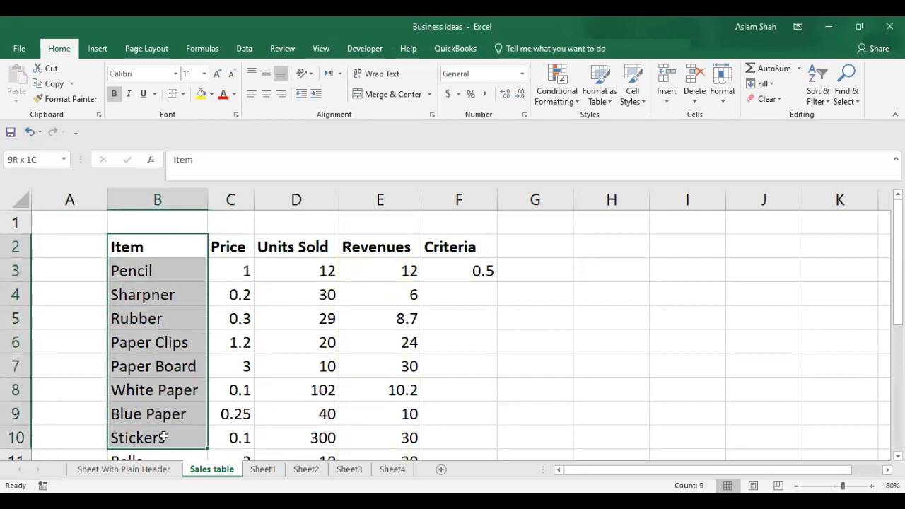
pyautogui.moveTo(229, 253); pyautogui.dragTo(233, 390)
pyautogui.moveTo(305, 244); pyautogui.dragTo(318, 324)
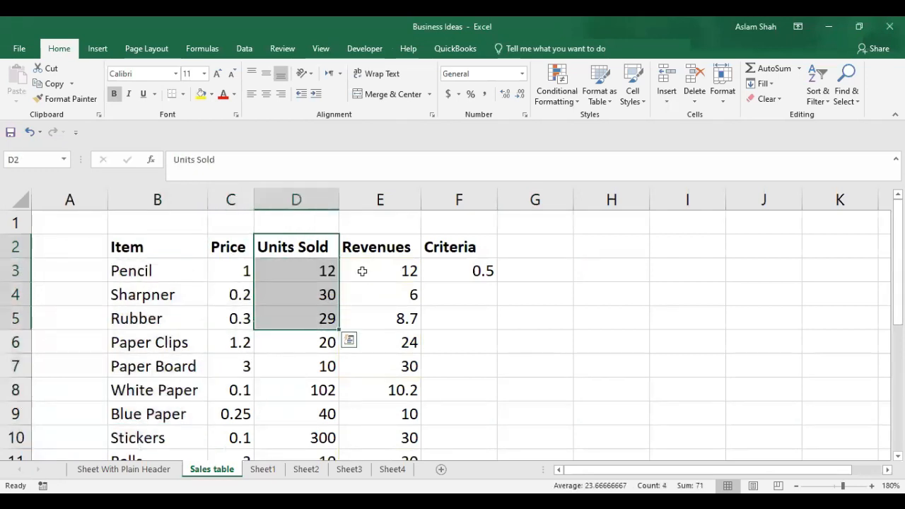
pyautogui.moveTo(371, 246); pyautogui.dragTo(373, 322)
pyautogui.click(462, 249)
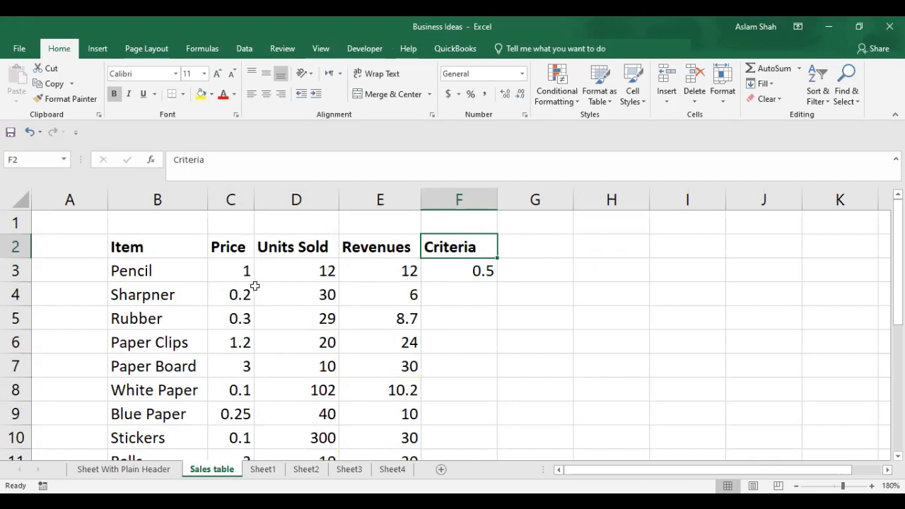
pyautogui.click(464, 276)
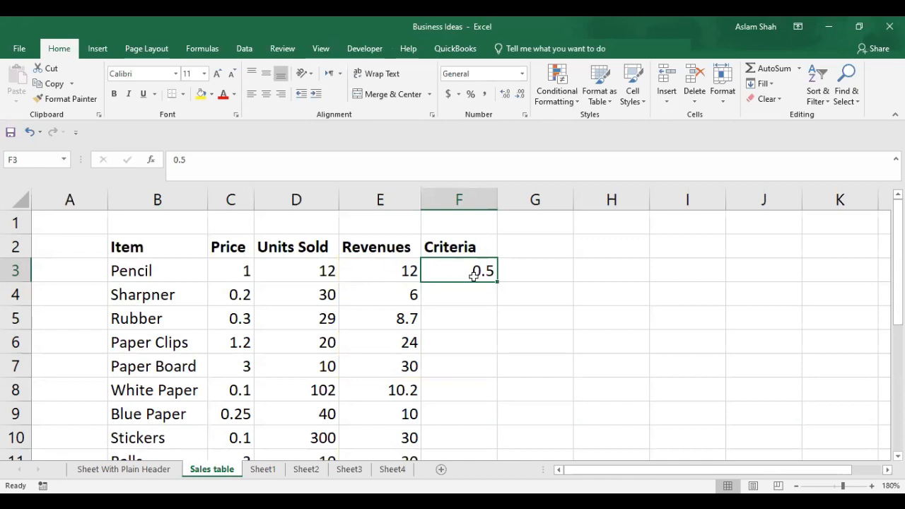
# Start a SUMIF formula in G3 with the Price cells C3:C11 as its range
pyautogui.click(525, 270)
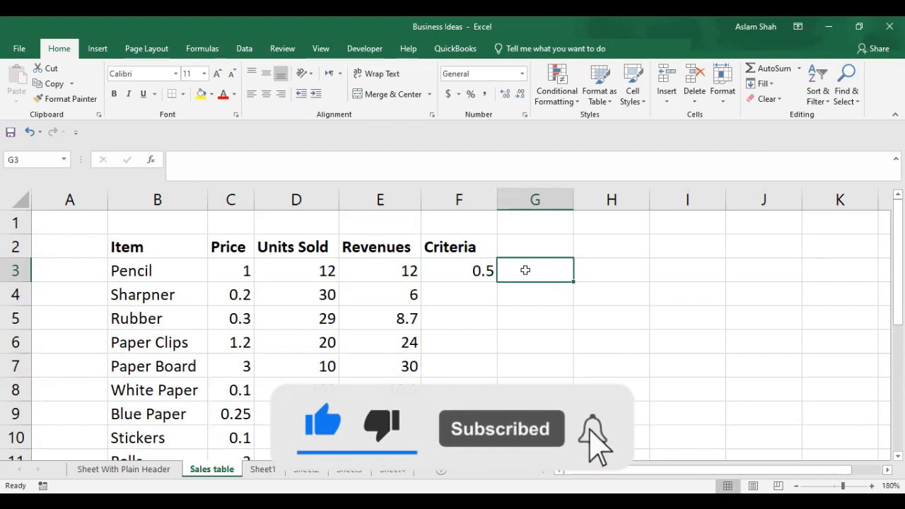
pyautogui.write('=')
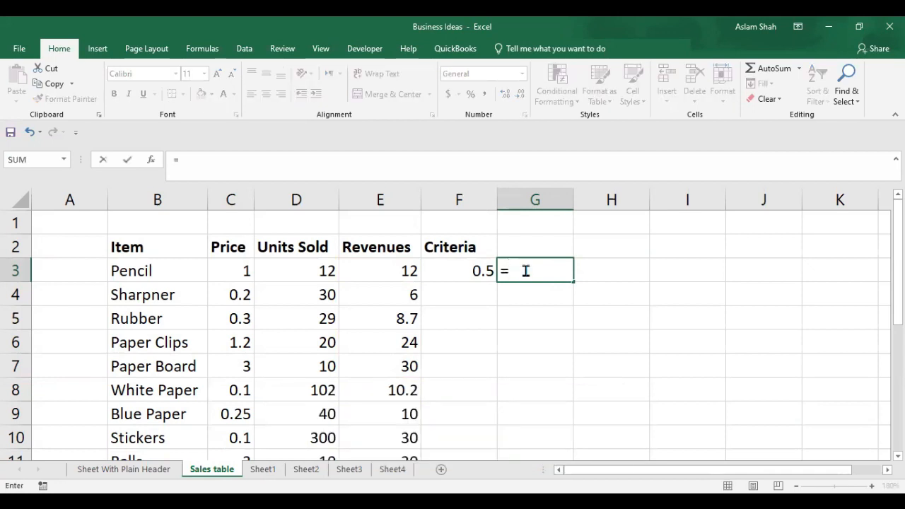
pyautogui.write('sum')
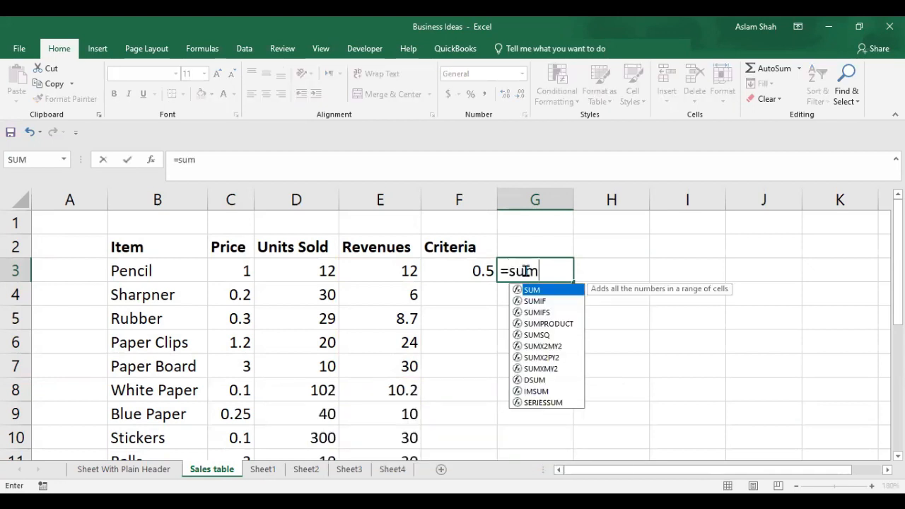
pyautogui.press('Down')
pyautogui.press('Tab')
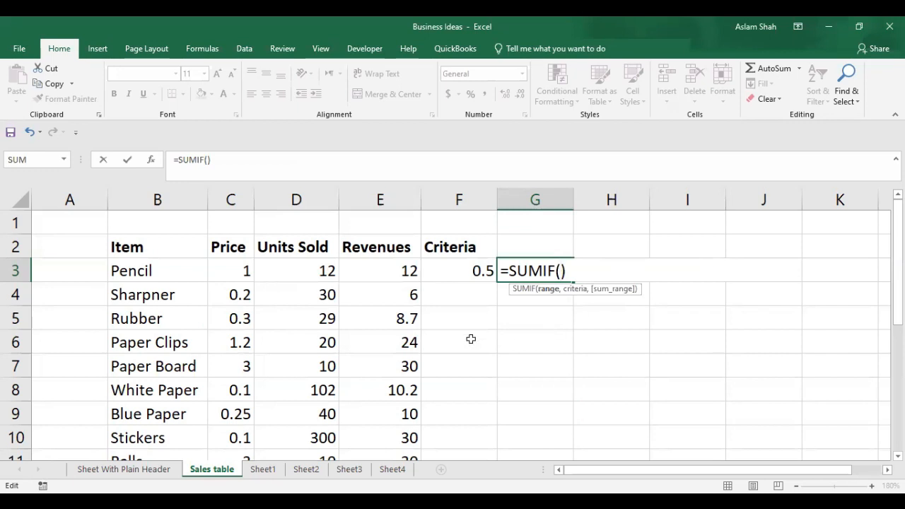
pyautogui.moveTo(238, 269); pyautogui.dragTo(246, 302)
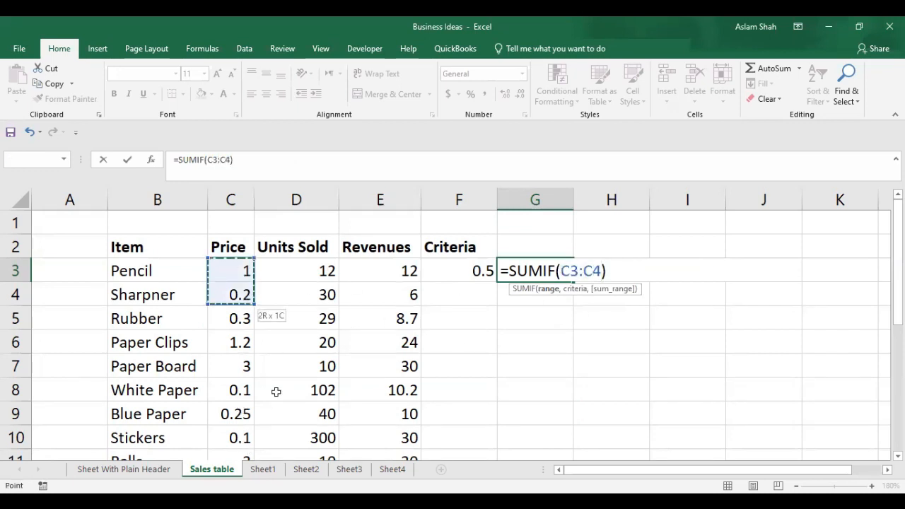
pyautogui.hotkey('ctrl', 'shift', 'Down')
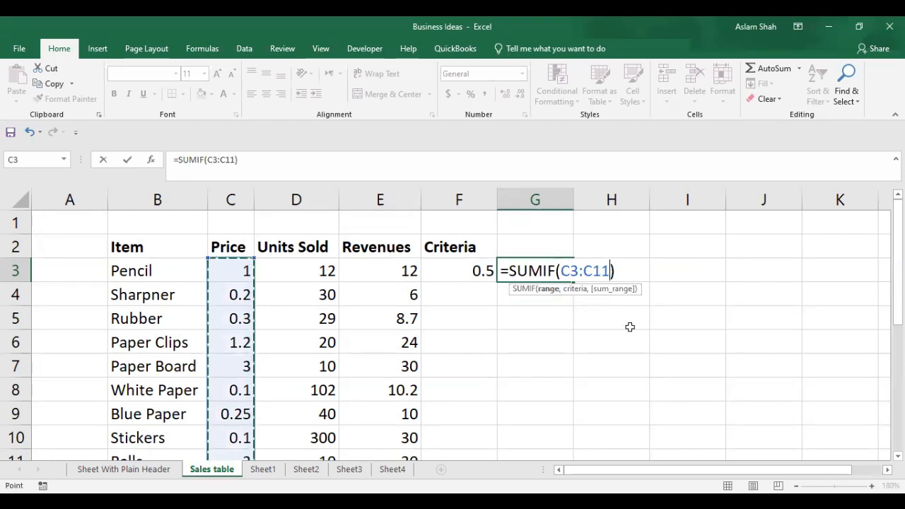
# Complete the SUMIF formula in G3 with the criteria ">=0.5" and the Revenues cells E3:E11 as the sum range
pyautogui.write(',')
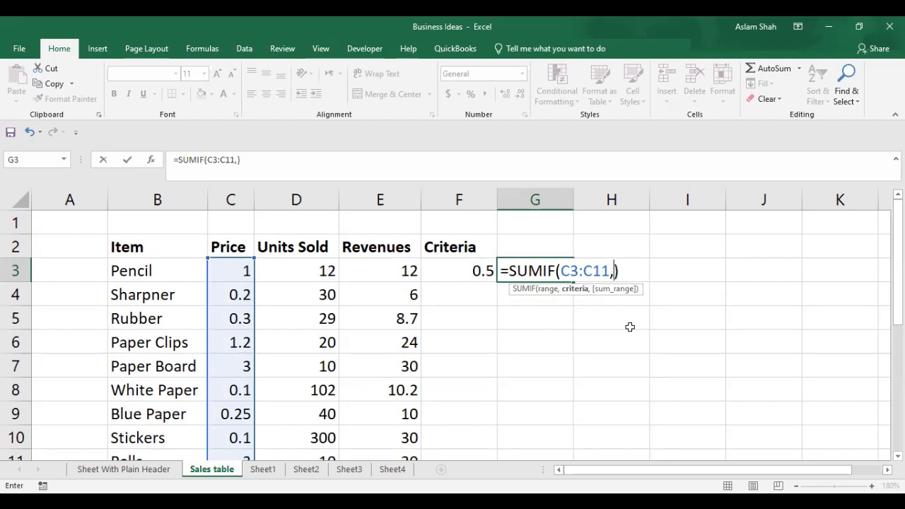
pyautogui.write('"')
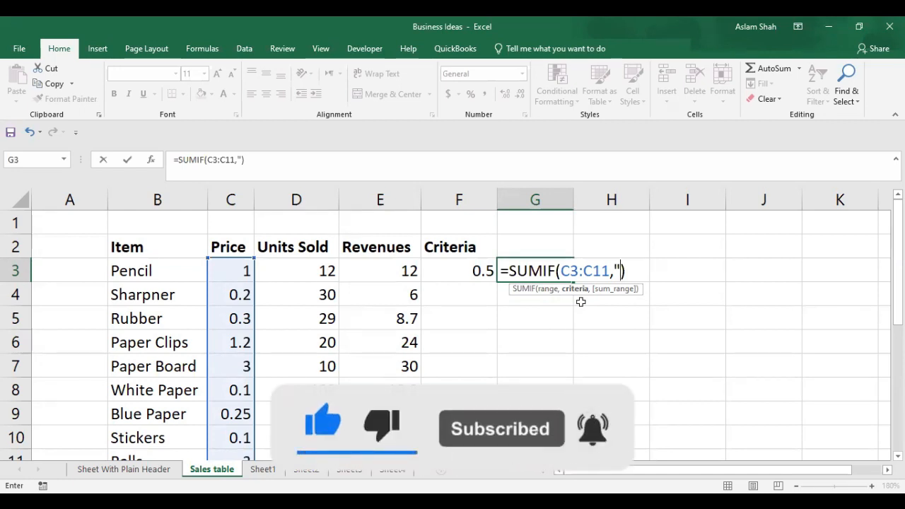
pyautogui.write('>')
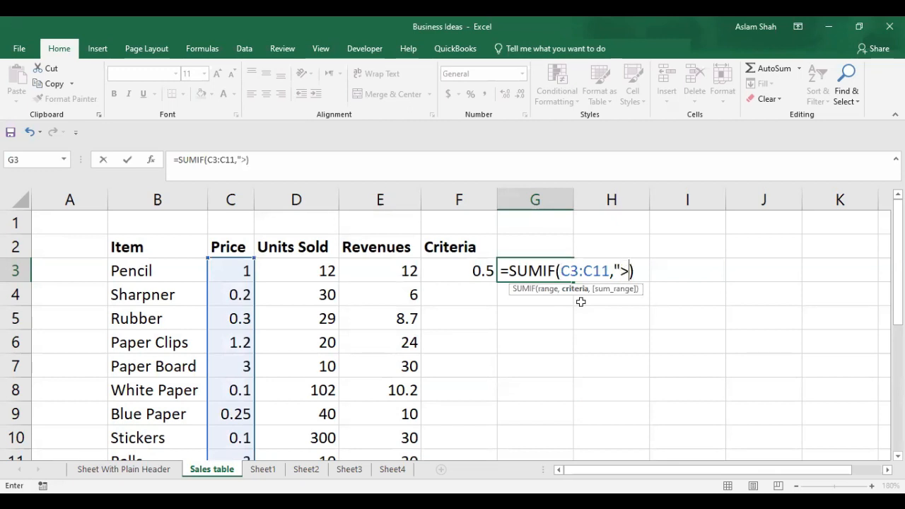
pyautogui.write('=0.5"')
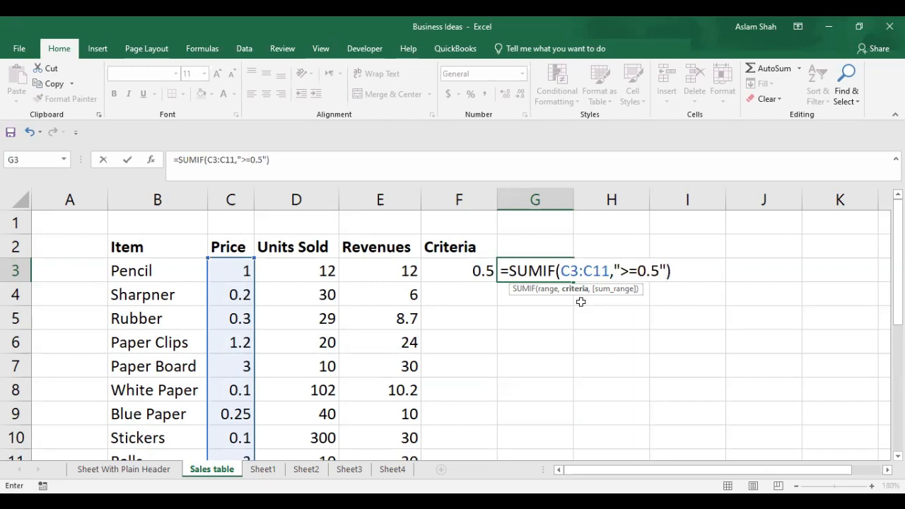
pyautogui.write(',')
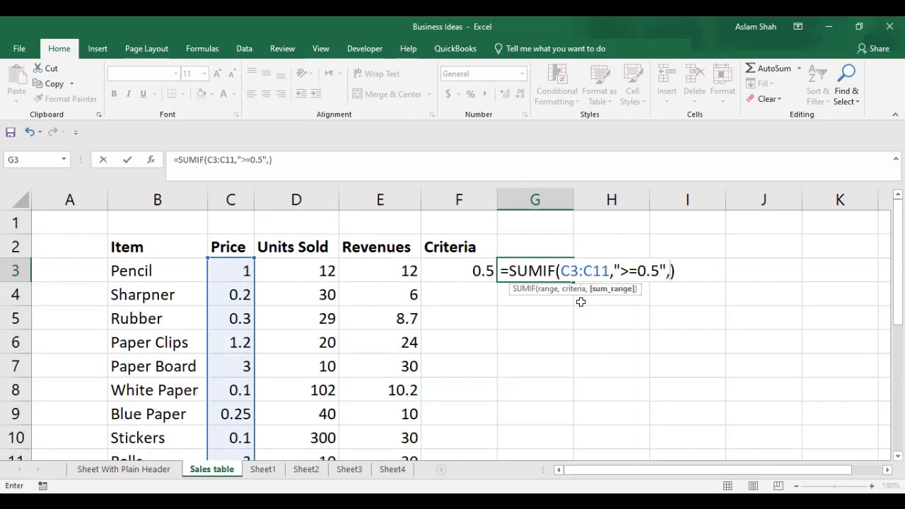
pyautogui.click(390, 270)
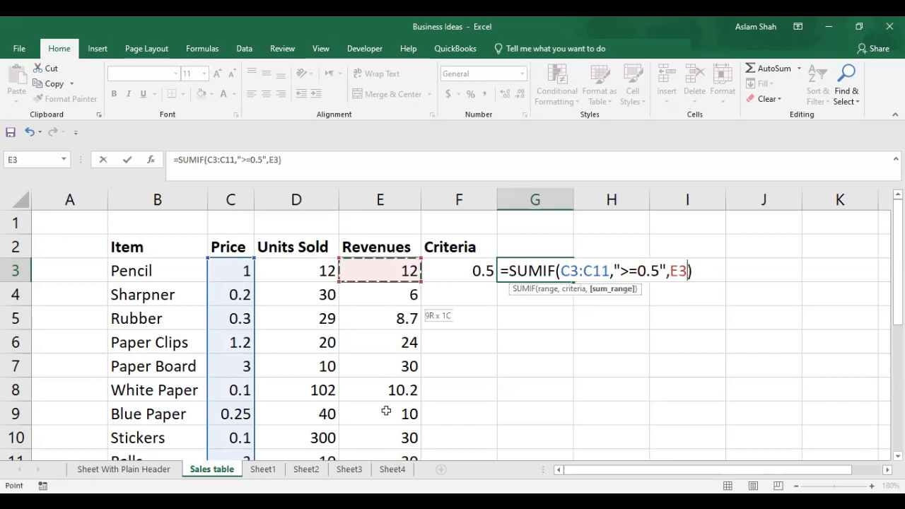
pyautogui.hotkey('ctrl', 'shift', 'Down')
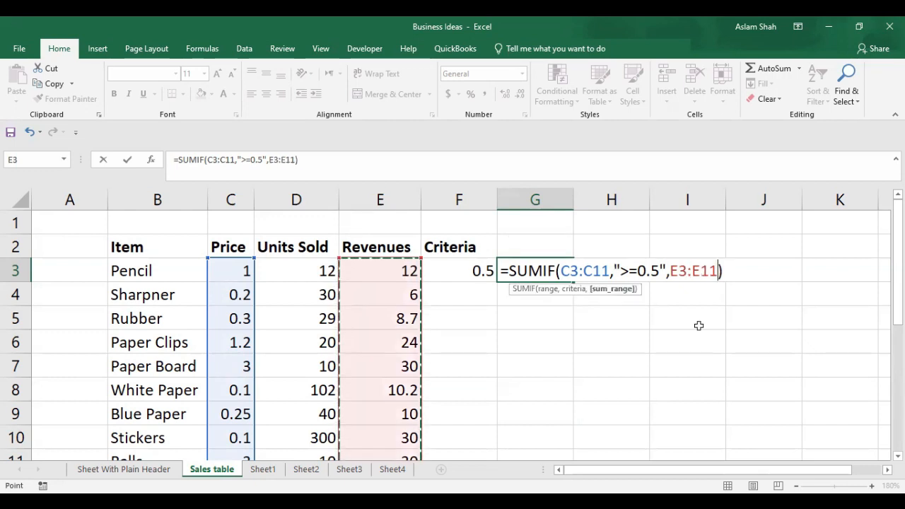
pyautogui.press('Return')
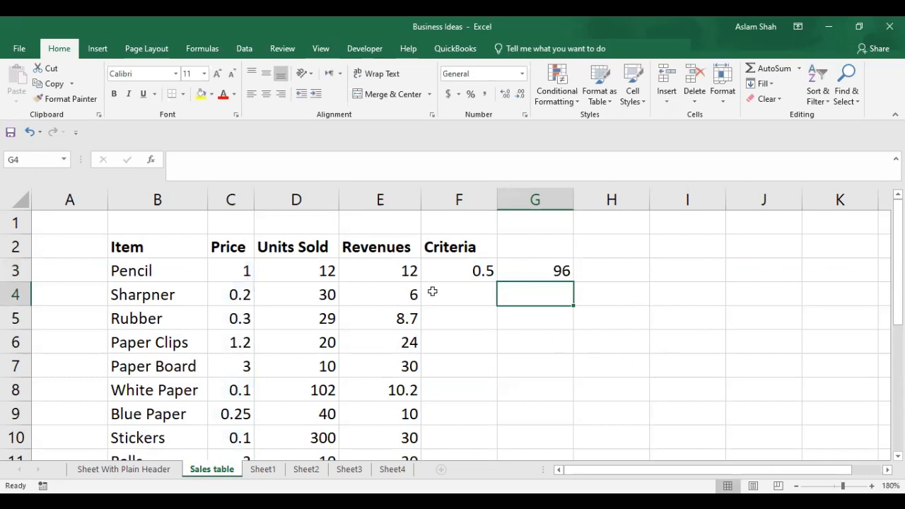
# Fill the Price and Revenues cells of Pencil, Paper Clips, Paper Board and Balls (rows 3, 6, 7 and 11) with yellow
pyautogui.click(232, 270)
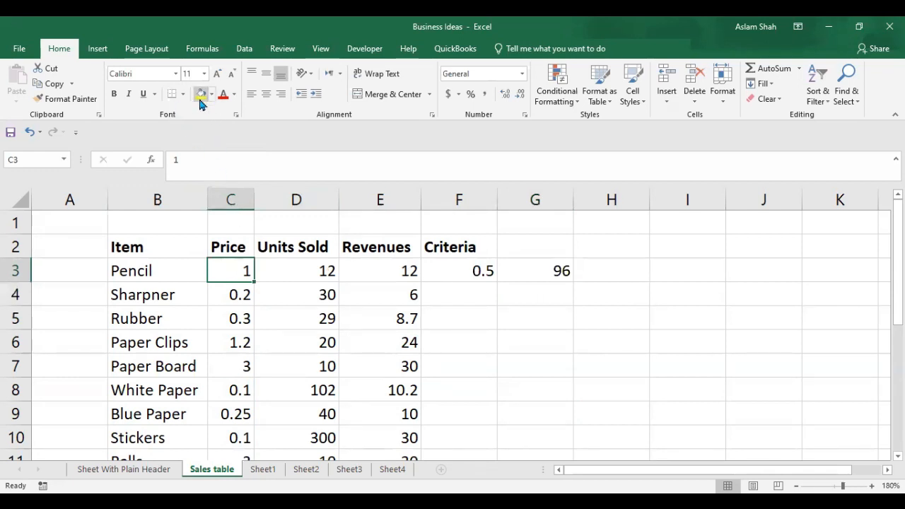
pyautogui.click(202, 96)
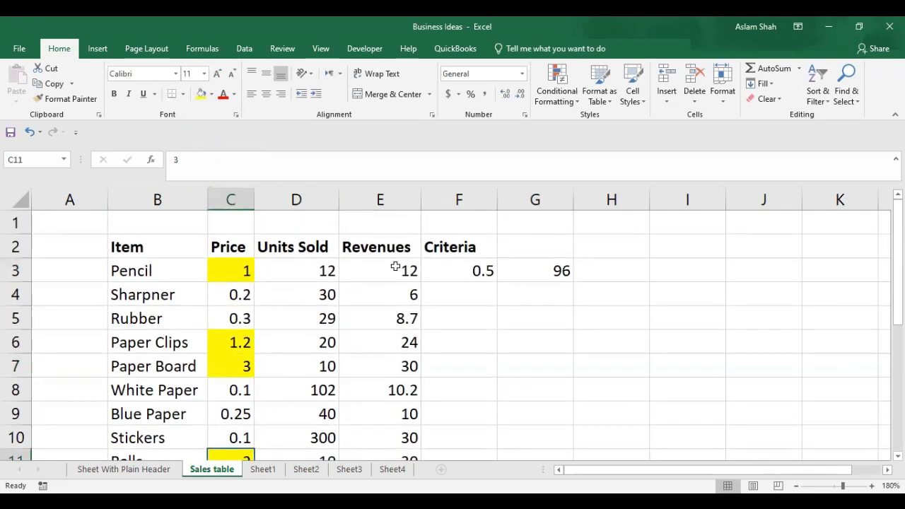
pyautogui.click(395, 267)
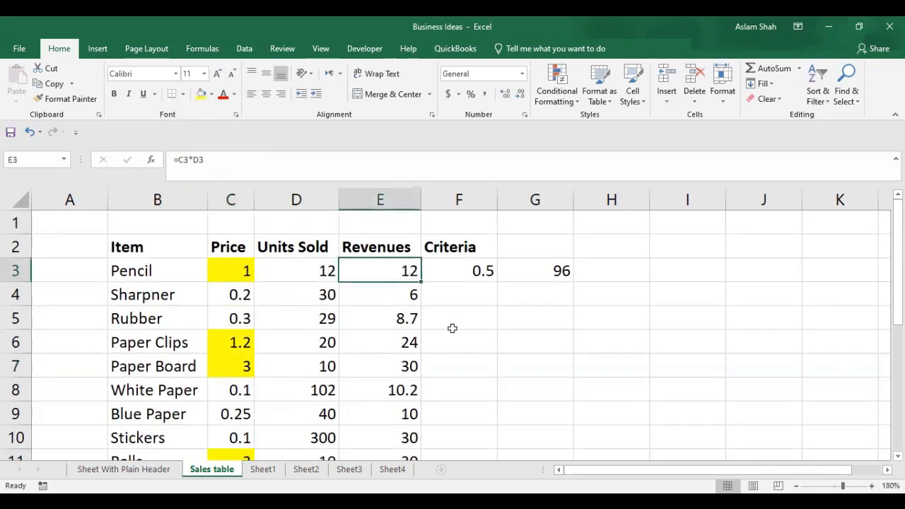
pyautogui.click(203, 96)
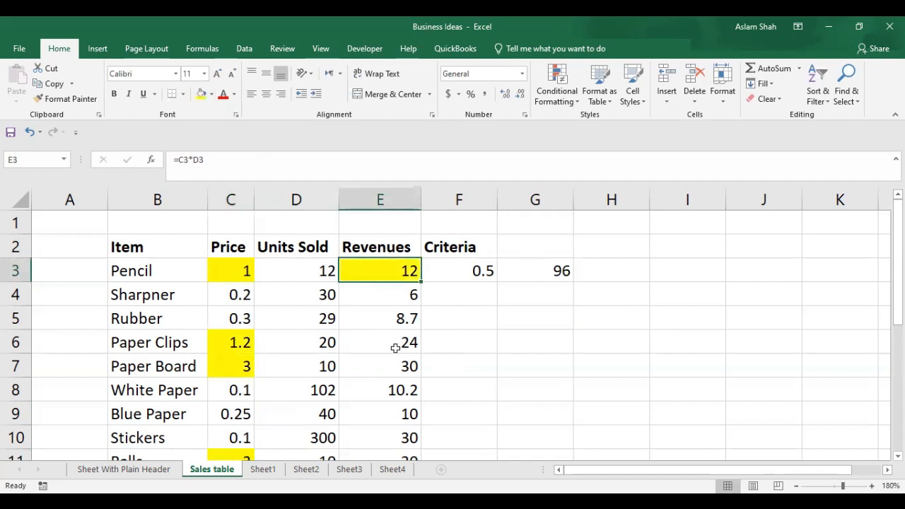
pyautogui.click(398, 346)
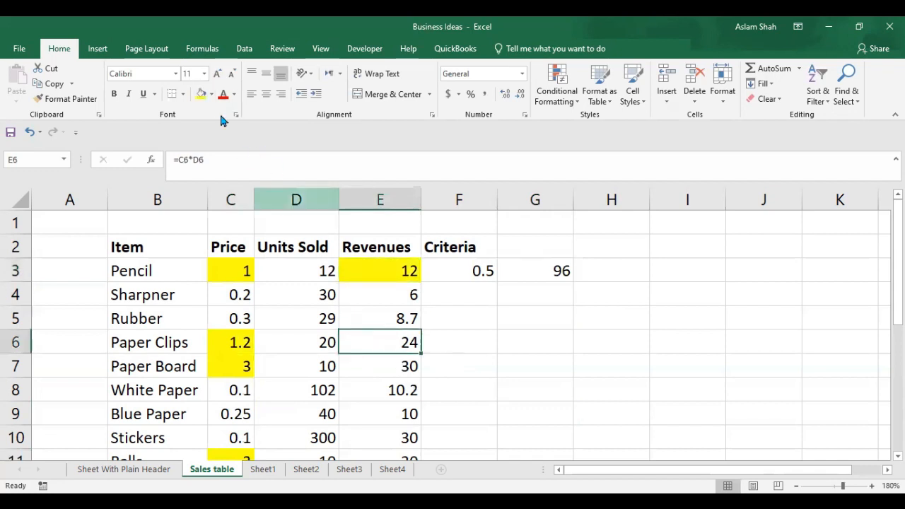
pyautogui.click(201, 95)
pyautogui.click(363, 362)
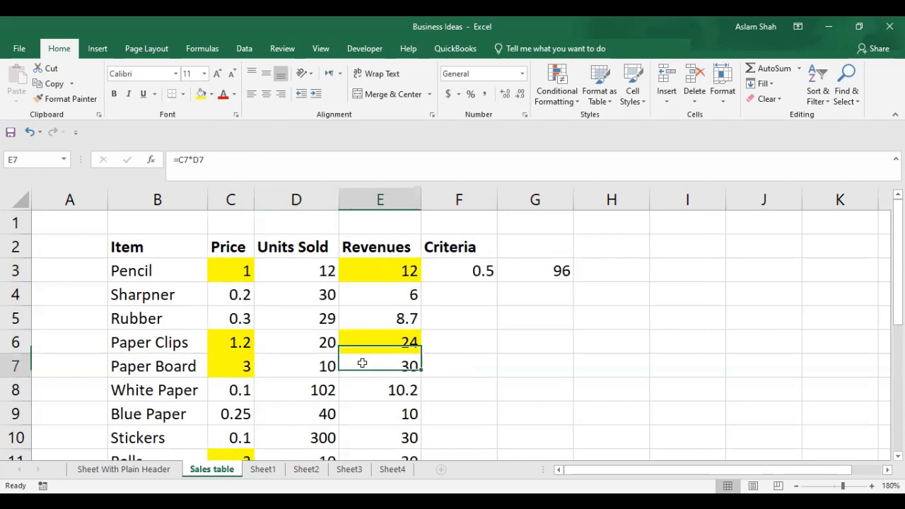
pyautogui.click(202, 97)
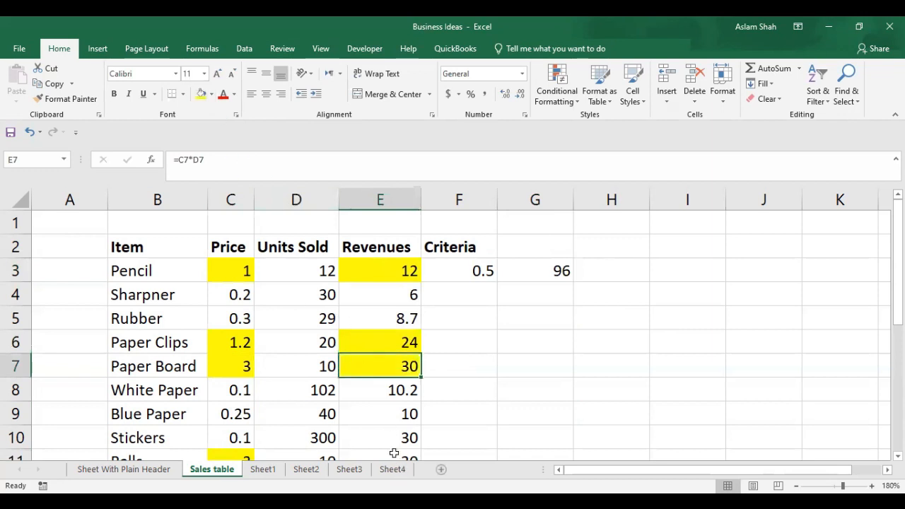
pyautogui.click(394, 456)
pyautogui.click(202, 97)
# Select the yellow Revenues cells E3, E6, E7 and E11 together to check their sum against the SUMIF result in G3
pyautogui.scroll(-2, 419, 224)
pyautogui.scroll(2, 418, 223)
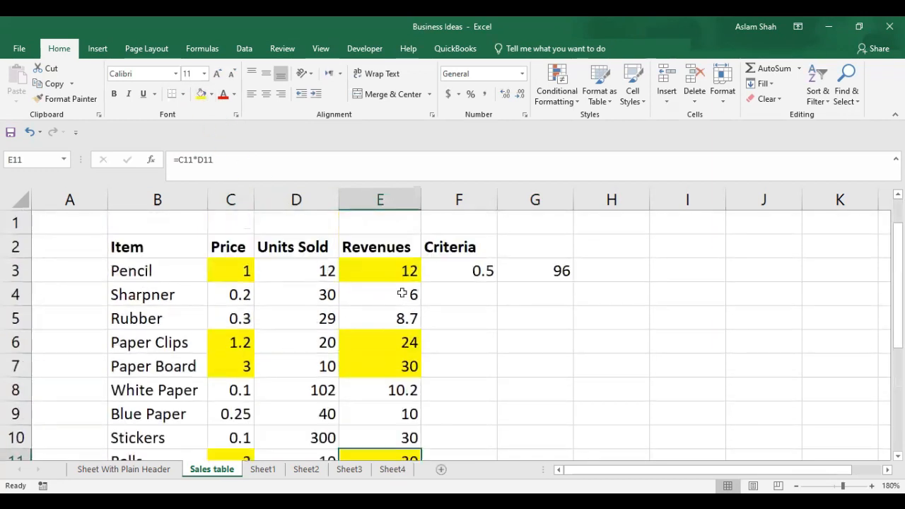
pyautogui.keyDown('ctrl'); pyautogui.click(396, 272); pyautogui.keyUp('ctrl')
pyautogui.keyDown('ctrl'); pyautogui.click(393, 341); pyautogui.keyUp('ctrl')
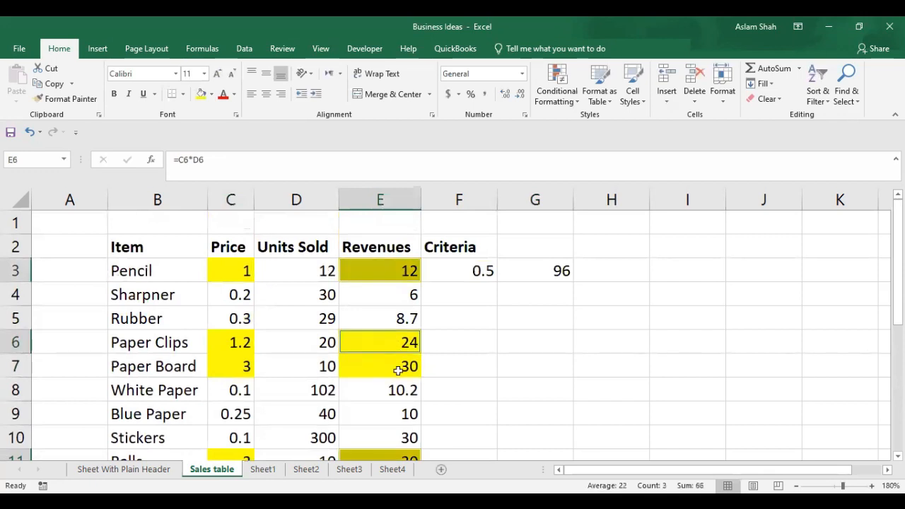
pyautogui.keyDown('ctrl'); pyautogui.click(397, 367); pyautogui.keyUp('ctrl')
pyautogui.keyDown('ctrl'); pyautogui.click(401, 453); pyautogui.keyUp('ctrl')
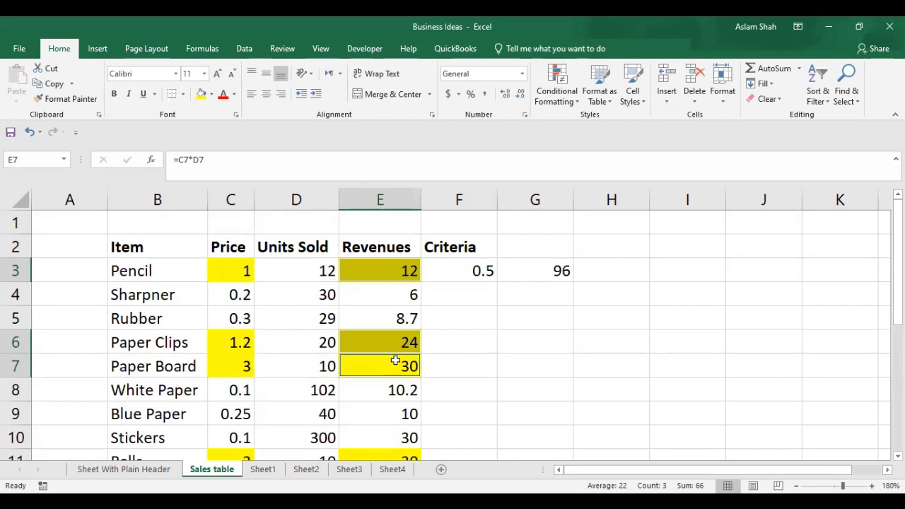
pyautogui.scroll(-1, 396, 360)
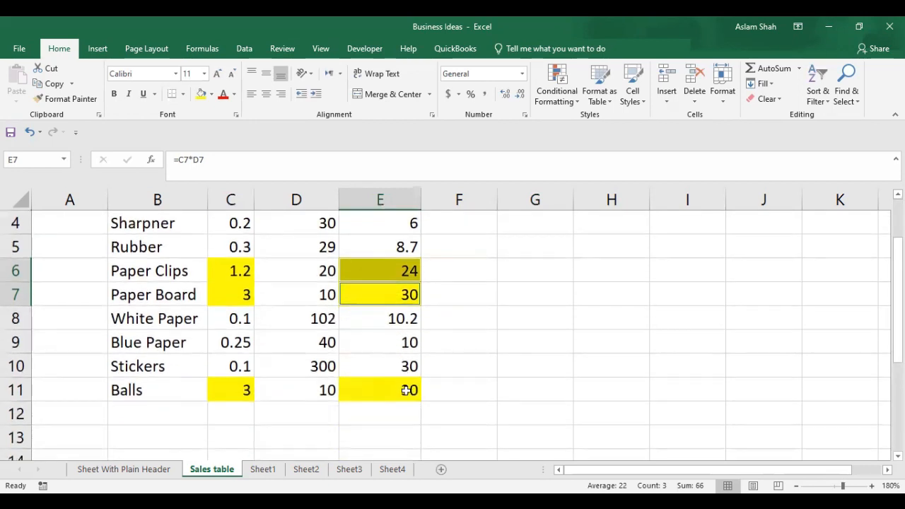
pyautogui.scroll(1, 403, 381)
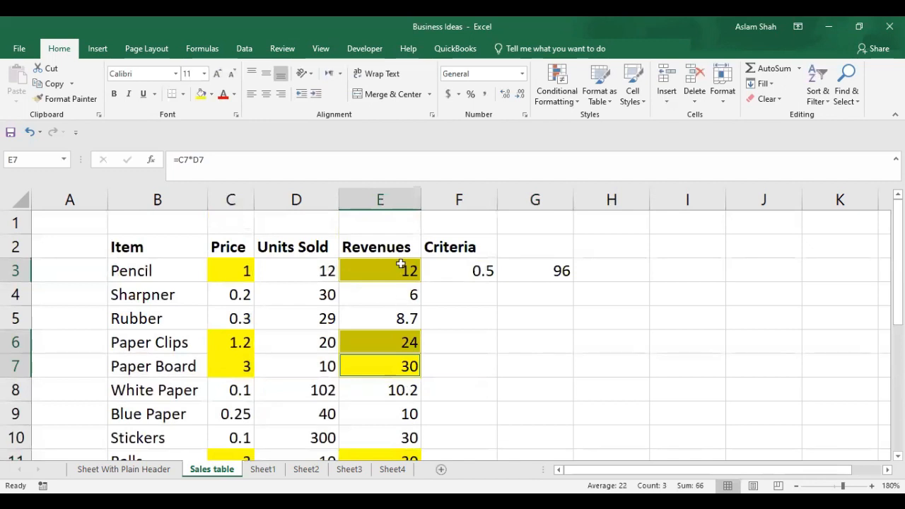
pyautogui.scroll(-1, 425, 357)
pyautogui.keyDown('ctrl'); pyautogui.click(379, 386); pyautogui.keyUp('ctrl')
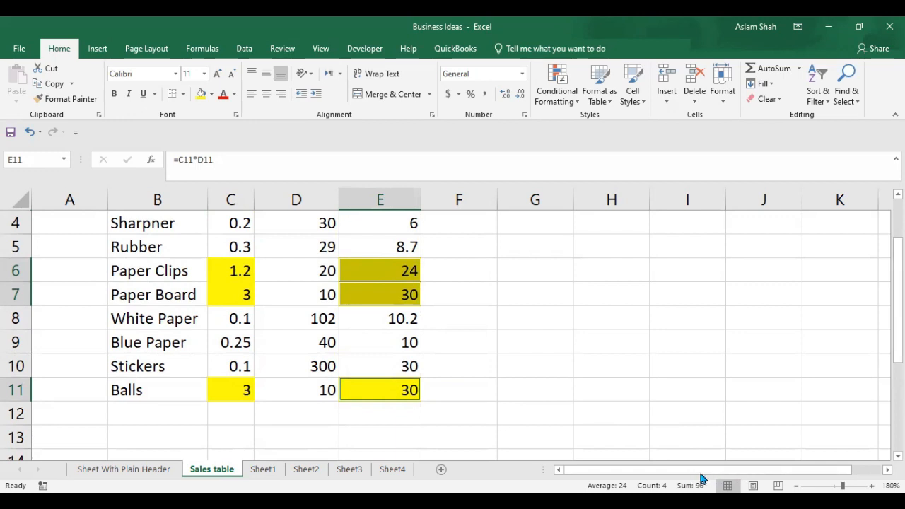
pyautogui.scroll(1, 618, 360)
pyautogui.click(523, 271)
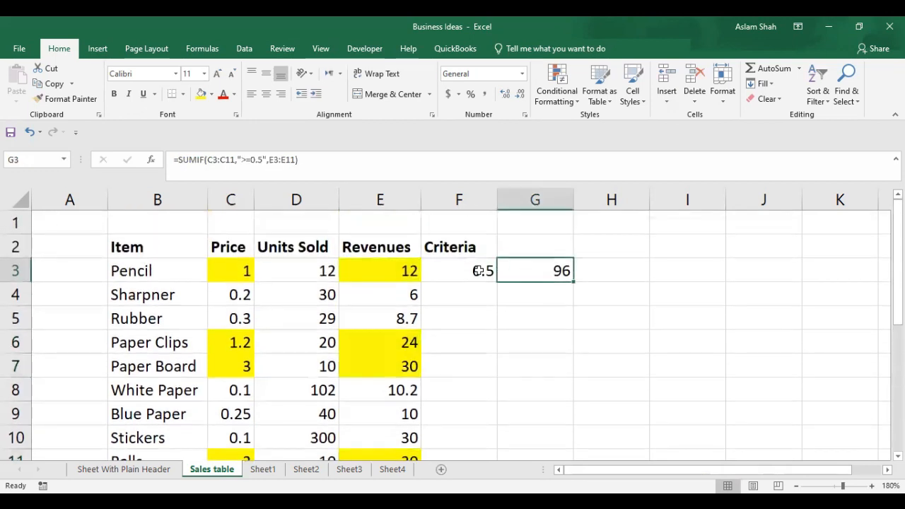